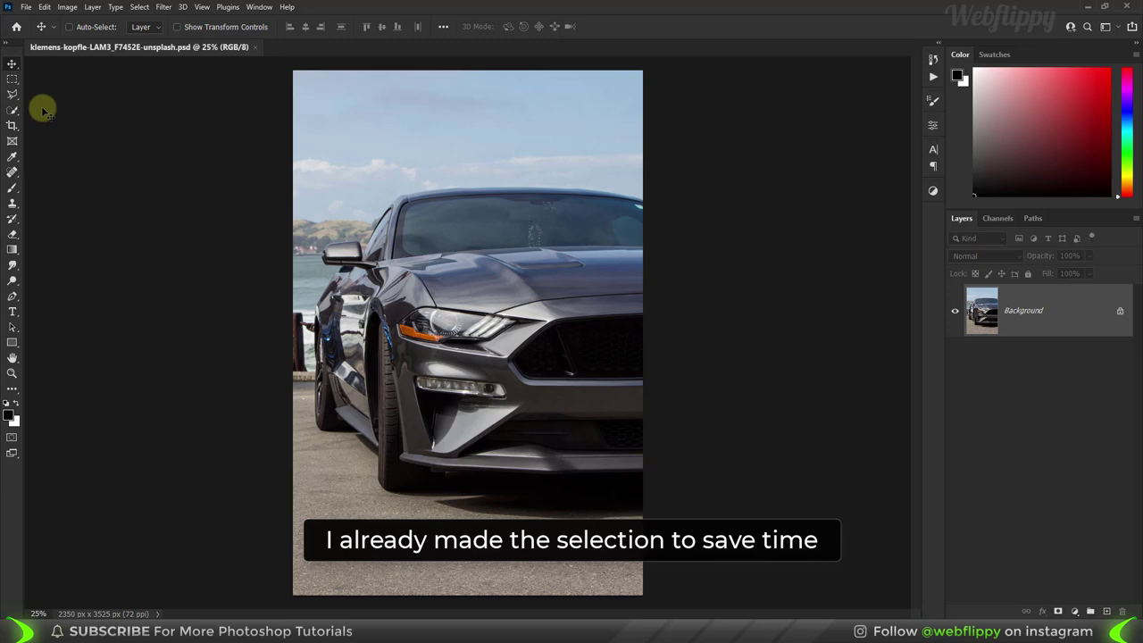
# Load the saved Car Selection channel so the car body is selected
pyautogui.click(140, 7)
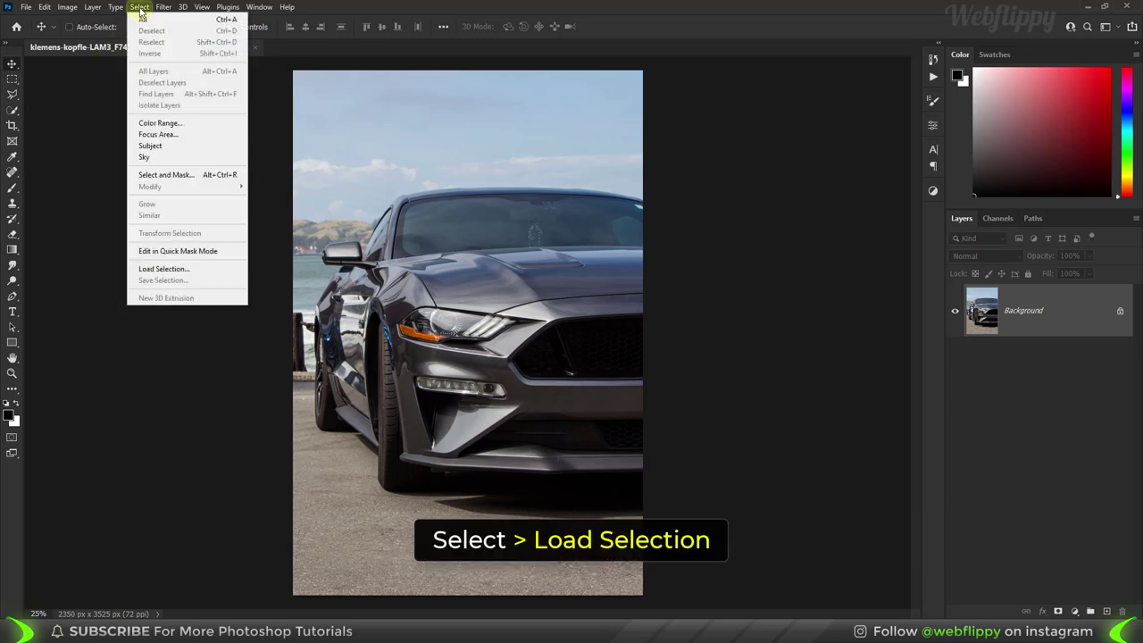
pyautogui.click(196, 268)
pyautogui.click(586, 189)
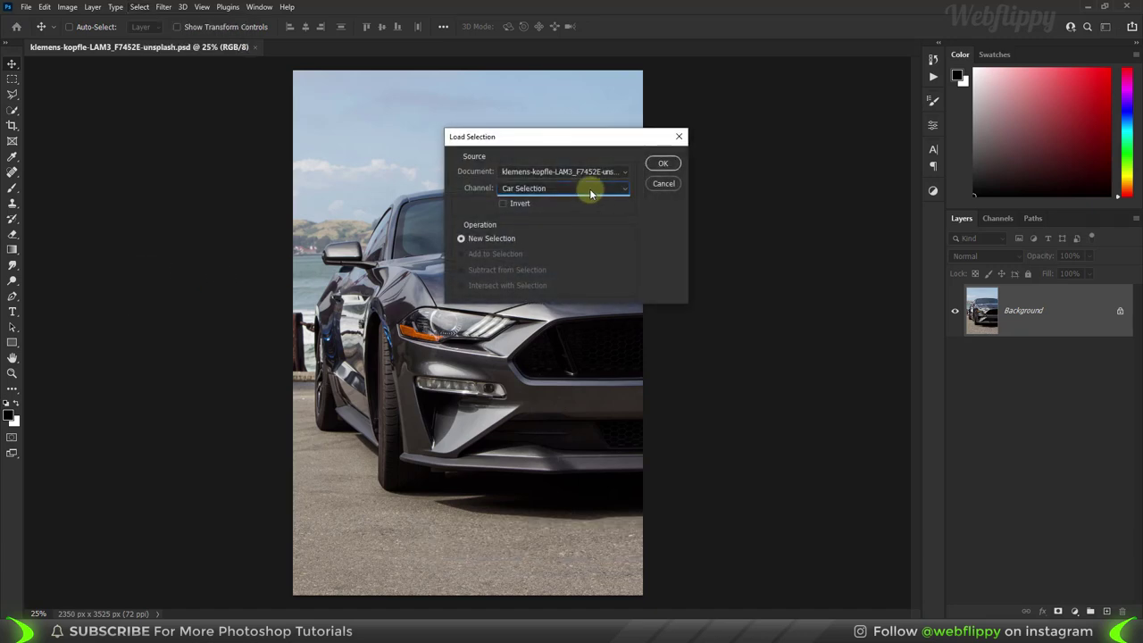
pyautogui.click(586, 200)
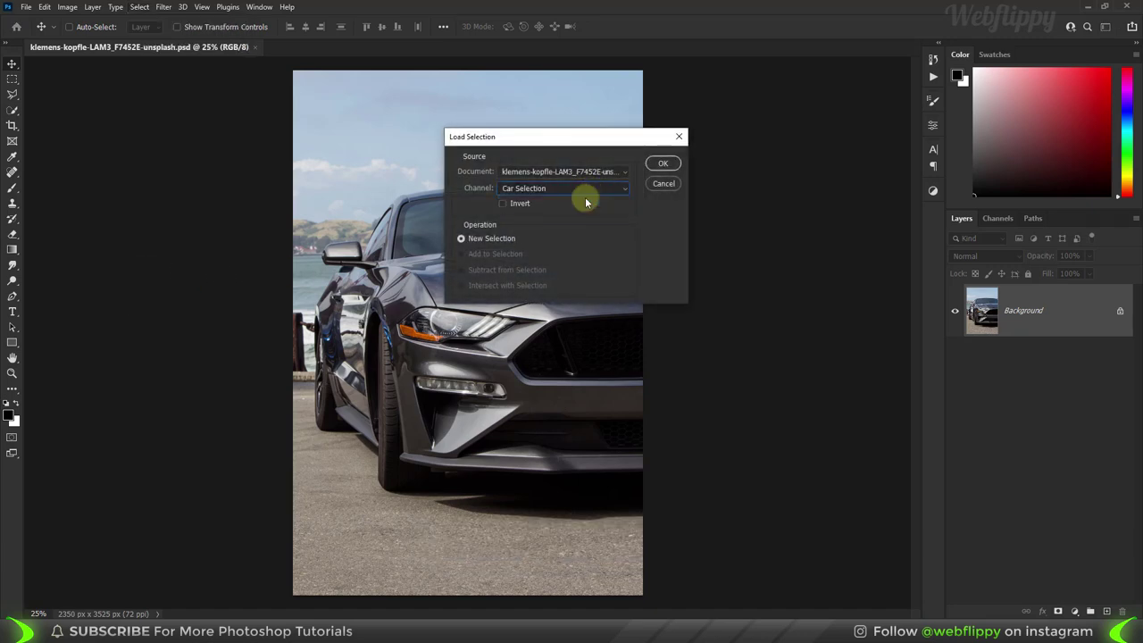
pyautogui.click(661, 165)
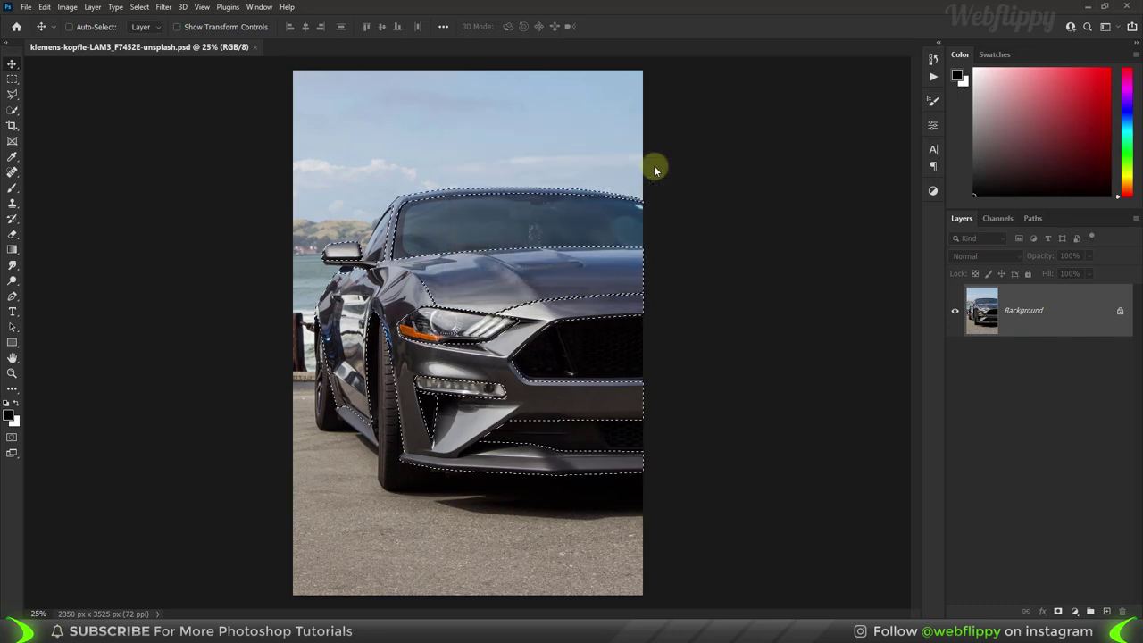
pyautogui.click(1072, 610)
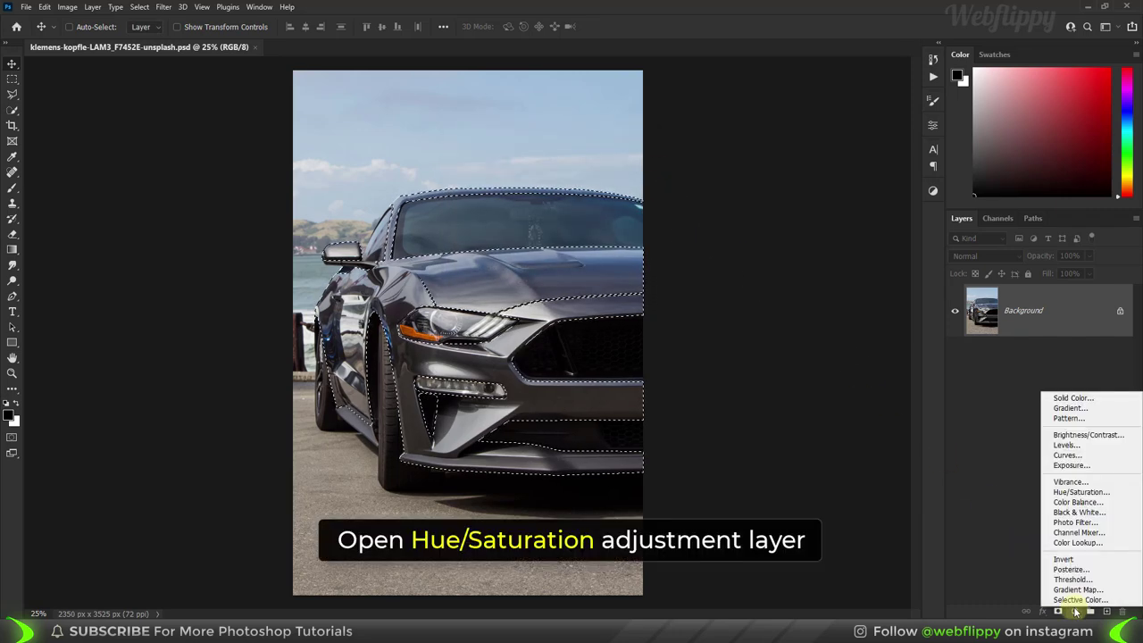
# Add a car-masked Hue/Saturation layer with Colorize on and Saturation 75
pyautogui.click(1111, 494)
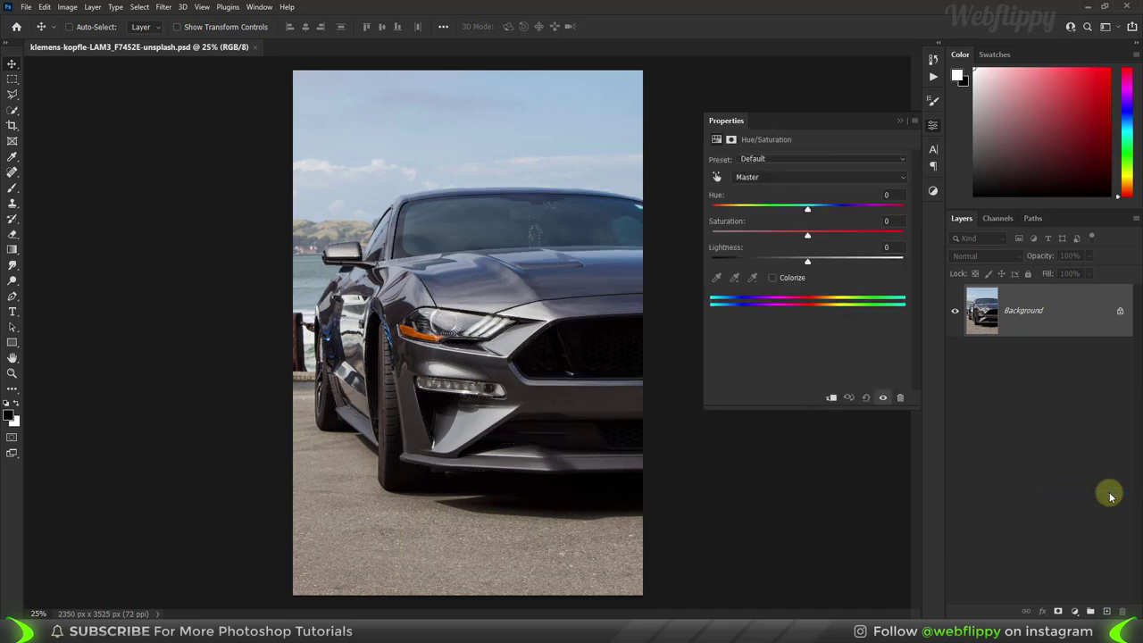
pyautogui.click(773, 278)
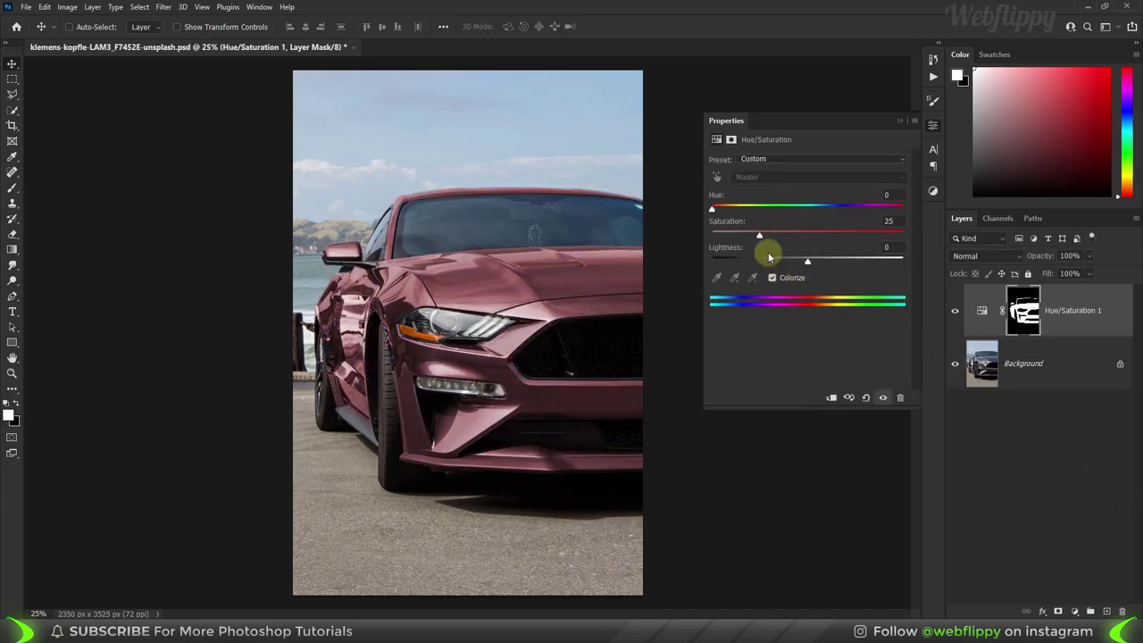
pyautogui.moveTo(763, 237); pyautogui.dragTo(858, 234)
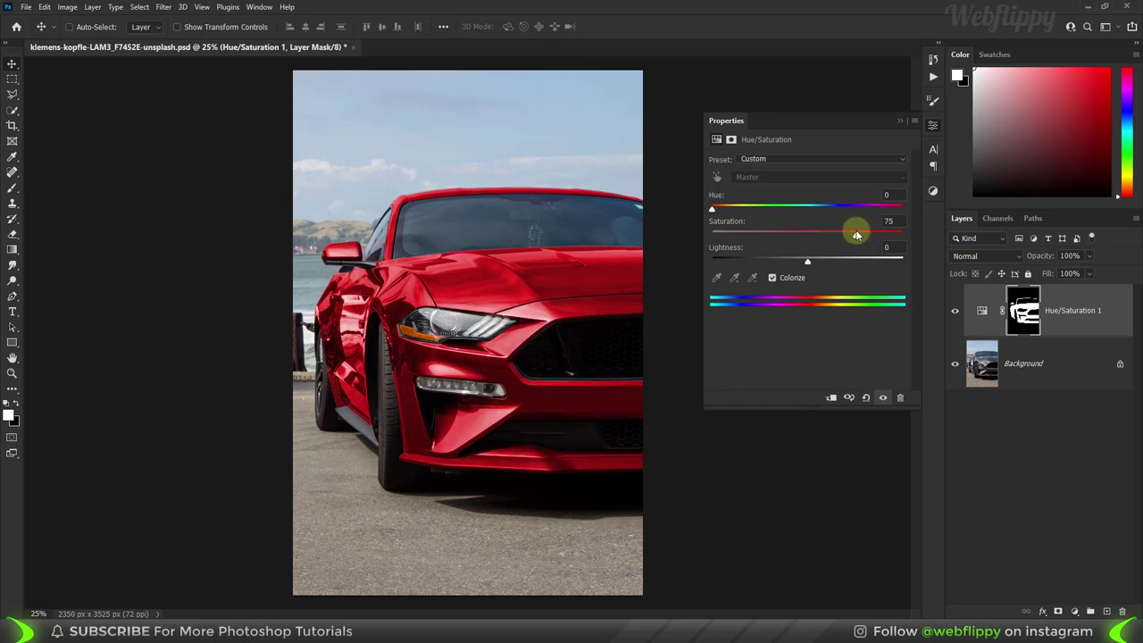
# Feather the Hue/Saturation layer mask by 2 px, then fit the image on screen
pyautogui.scroll(3, 384, 189)
pyautogui.scroll(3, 407, 195)
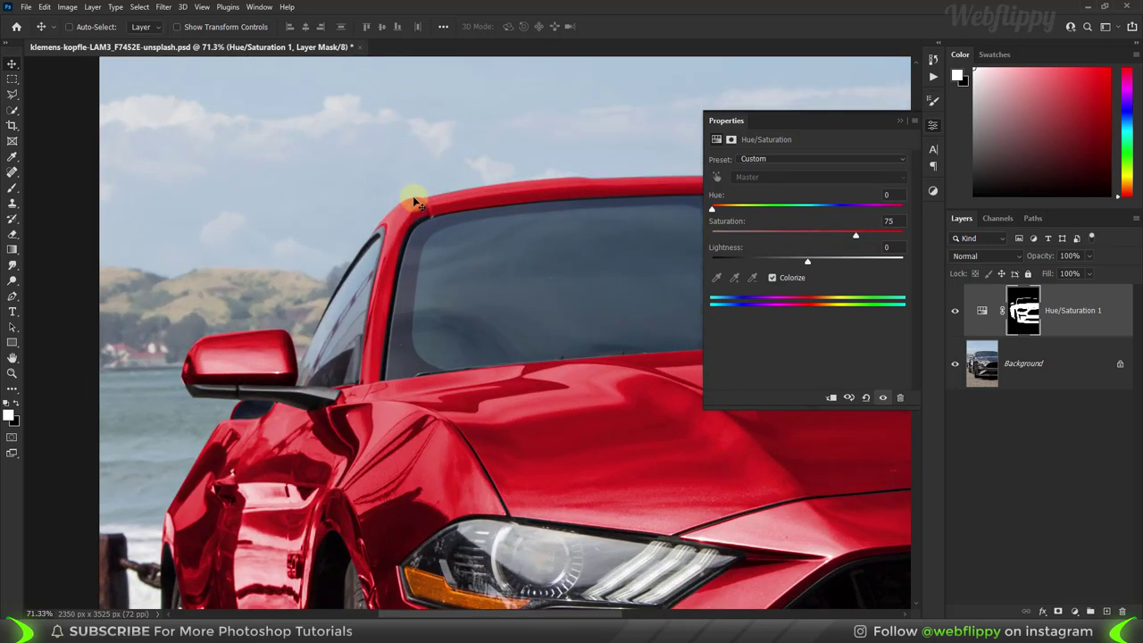
pyautogui.scroll(3, 415, 201)
pyautogui.moveTo(443, 232)
pyautogui.mouseDown()
pyautogui.moveTo(331, 212)
pyautogui.moveTo(444, 199)
pyautogui.mouseUp()
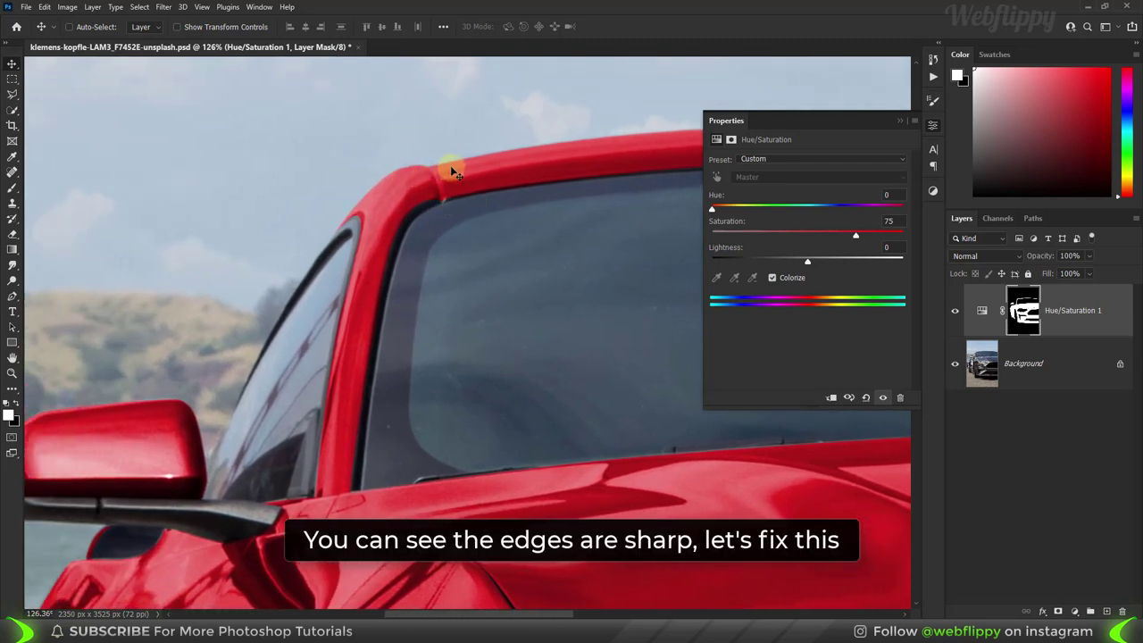
pyautogui.click(1023, 304)
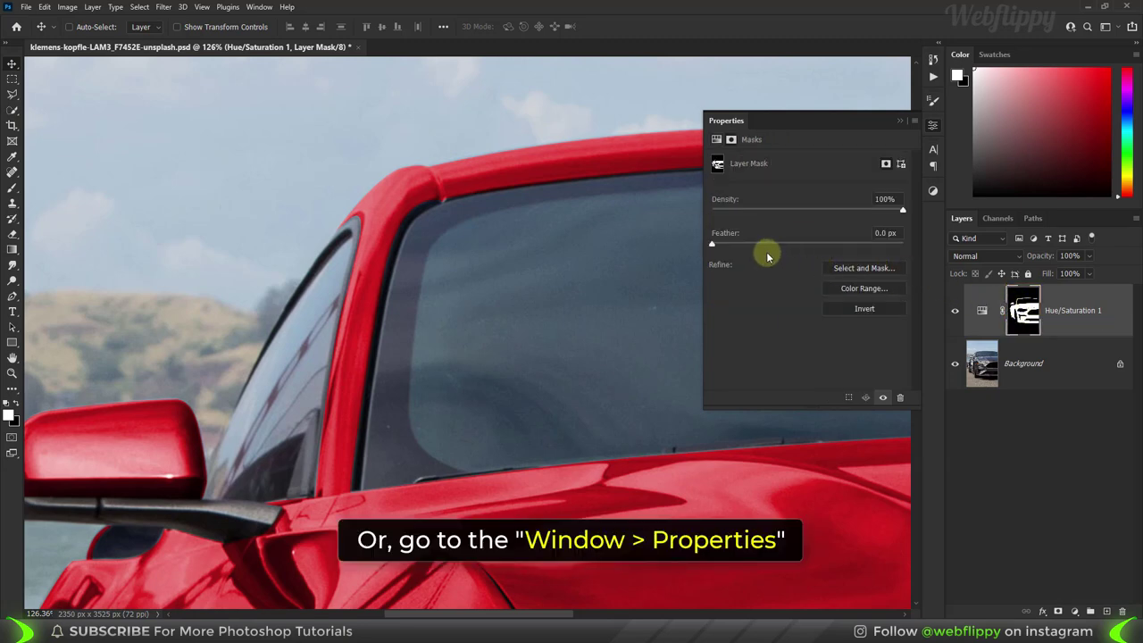
pyautogui.click(259, 7)
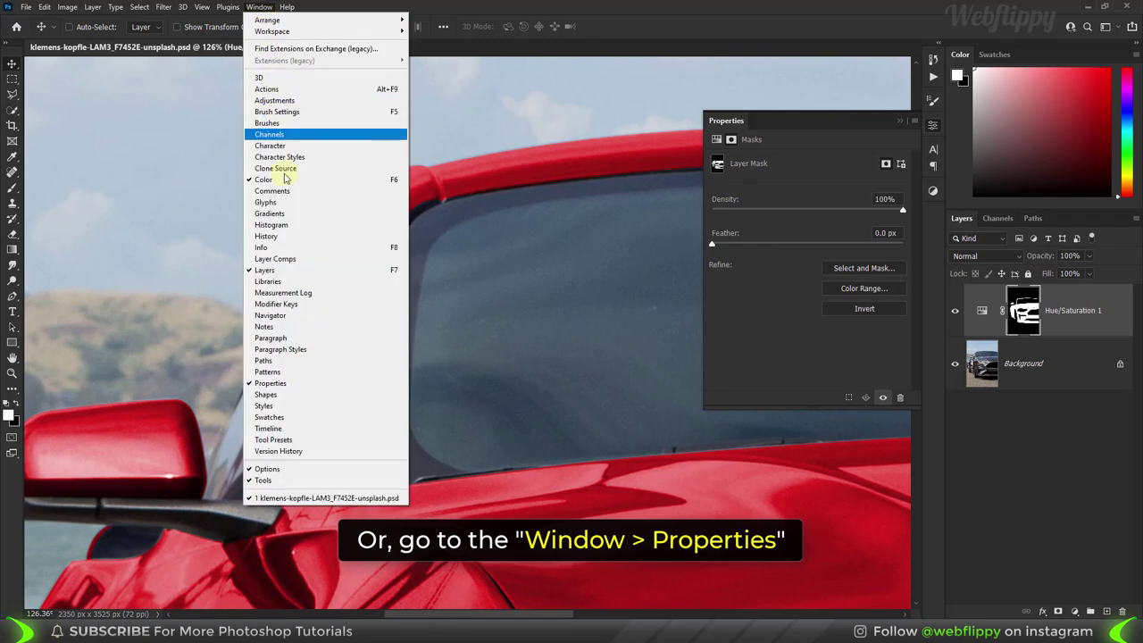
pyautogui.click(533, 7)
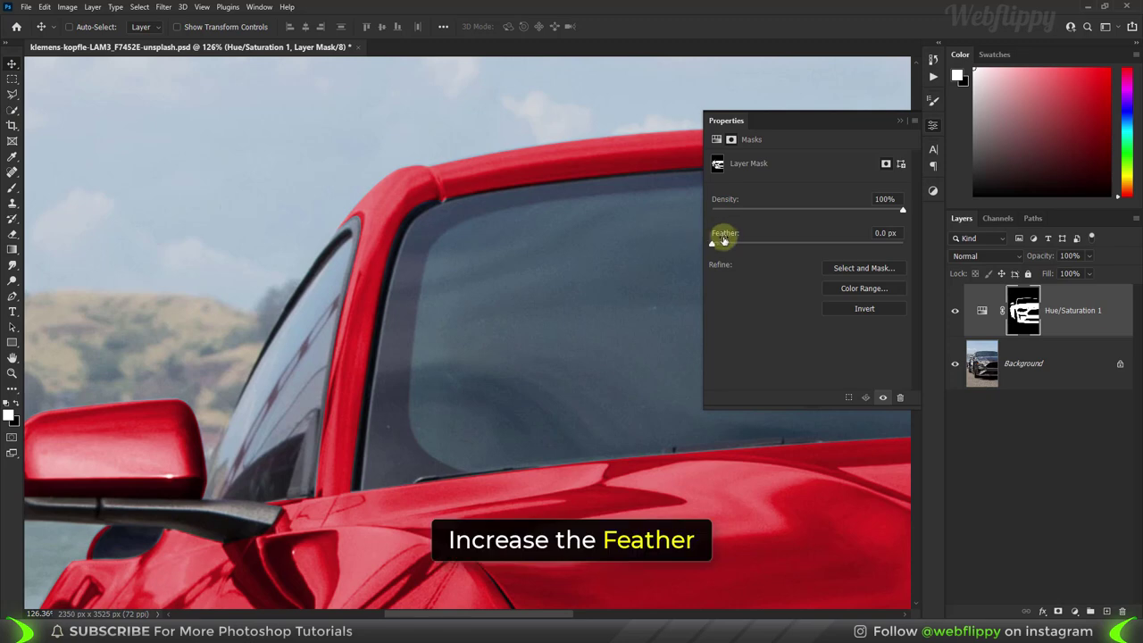
pyautogui.moveTo(712, 247); pyautogui.dragTo(744, 244)
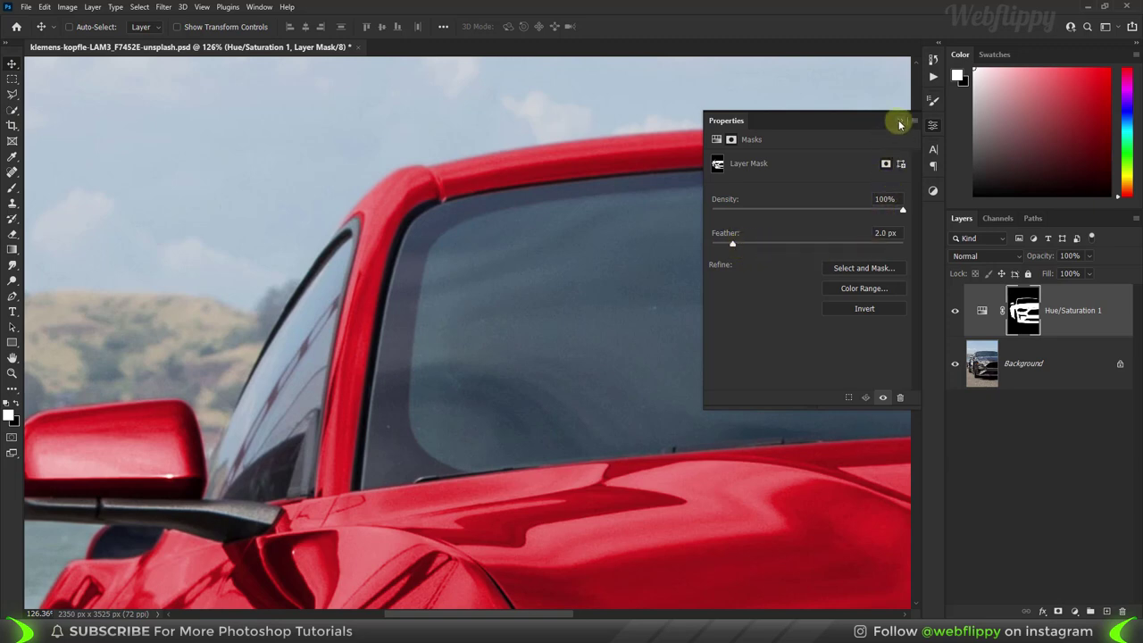
pyautogui.click(899, 122)
pyautogui.hotkey('ctrl', '0')
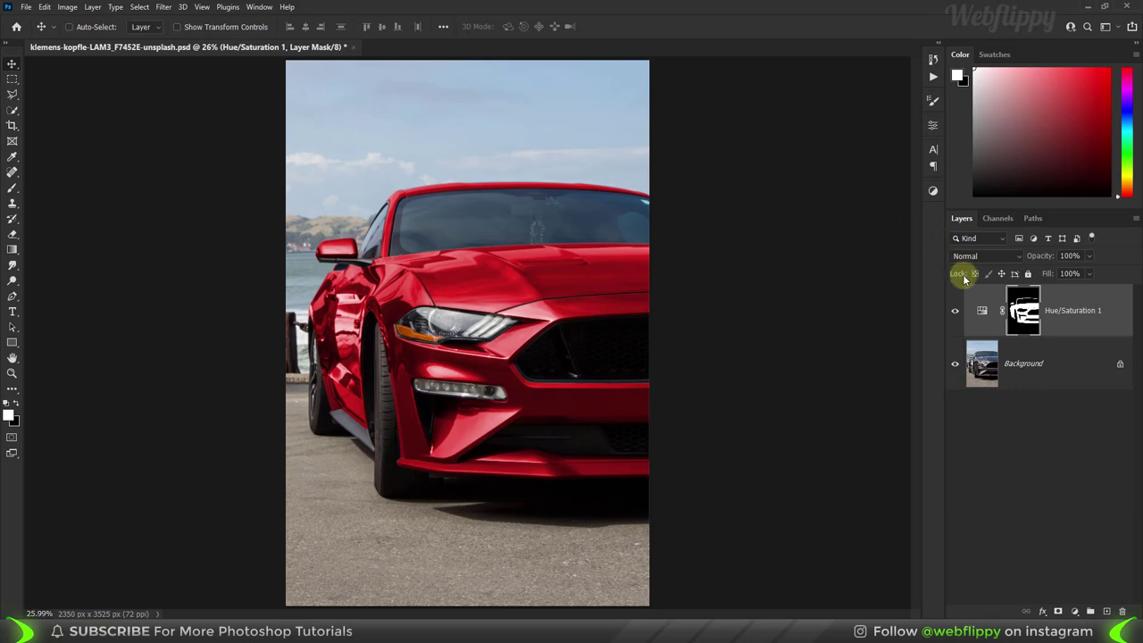
# Colorize the car lime green with Hue 90, Saturation 61 and Lightness +6
pyautogui.doubleClick(980, 310)
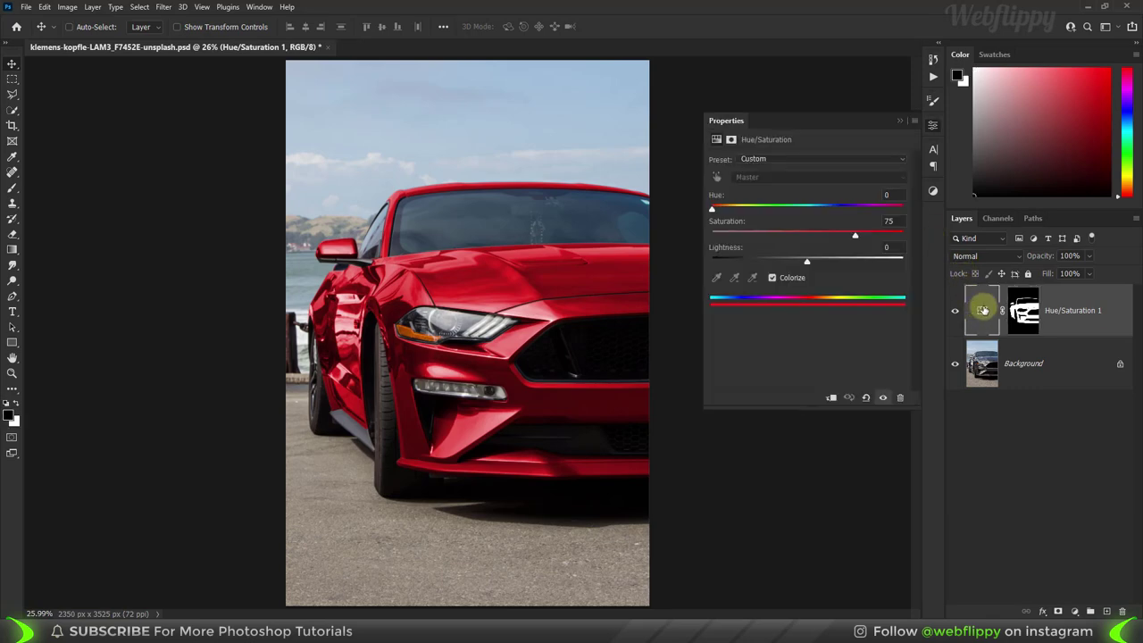
pyautogui.moveTo(855, 235); pyautogui.dragTo(847, 235)
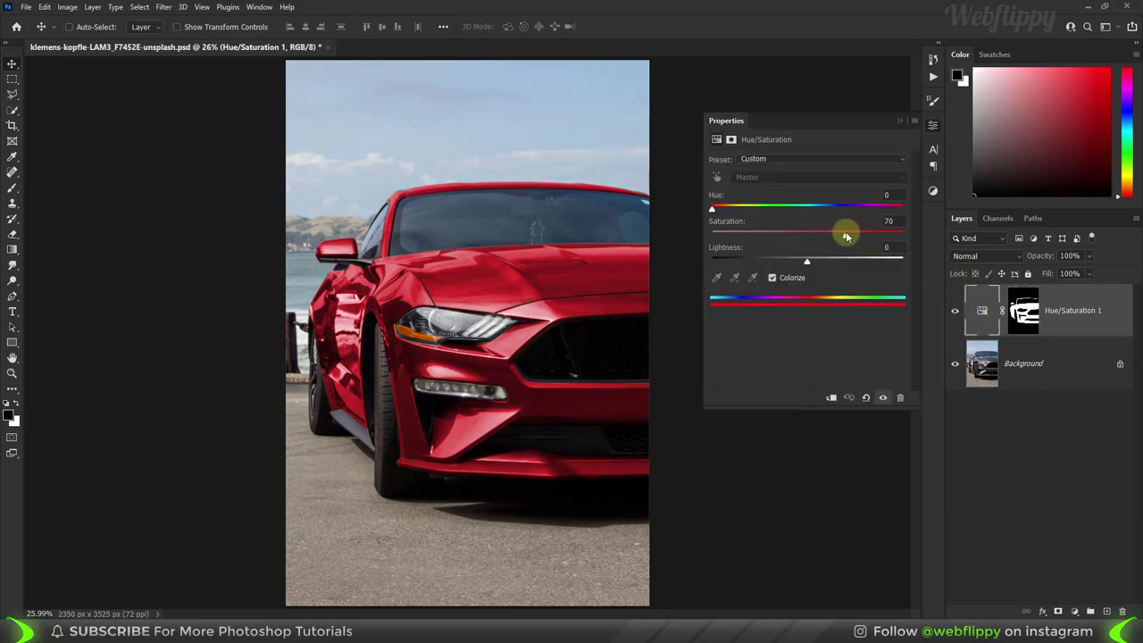
pyautogui.moveTo(720, 211)
pyautogui.mouseDown()
pyautogui.moveTo(892, 211)
pyautogui.moveTo(827, 209)
pyautogui.moveTo(789, 236)
pyautogui.moveTo(857, 235)
pyautogui.moveTo(820, 236)
pyautogui.mouseUp()
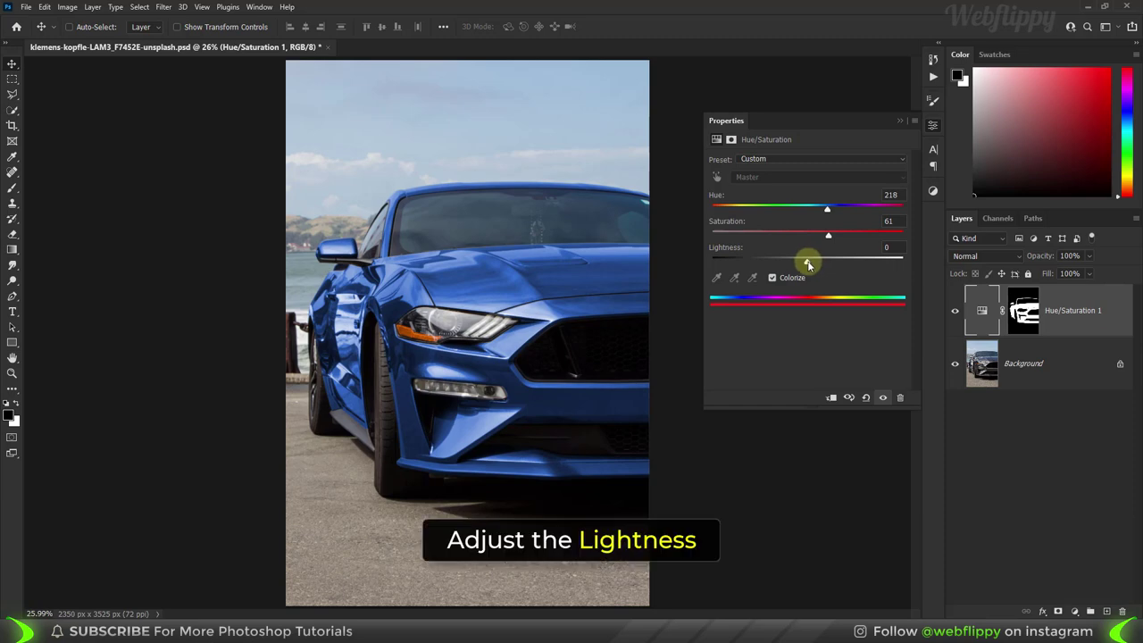
pyautogui.moveTo(808, 263)
pyautogui.mouseDown()
pyautogui.moveTo(758, 263)
pyautogui.moveTo(840, 259)
pyautogui.moveTo(810, 264)
pyautogui.mouseUp()
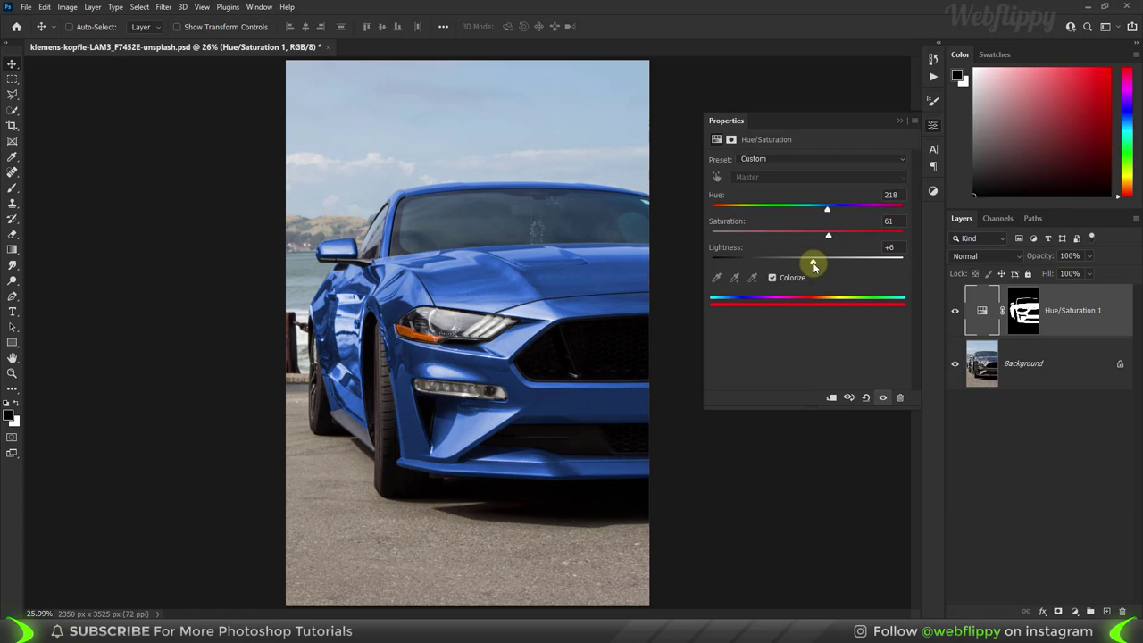
pyautogui.moveTo(835, 212)
pyautogui.mouseDown()
pyautogui.moveTo(880, 204)
pyautogui.moveTo(724, 215)
pyautogui.moveTo(756, 212)
pyautogui.mouseUp()
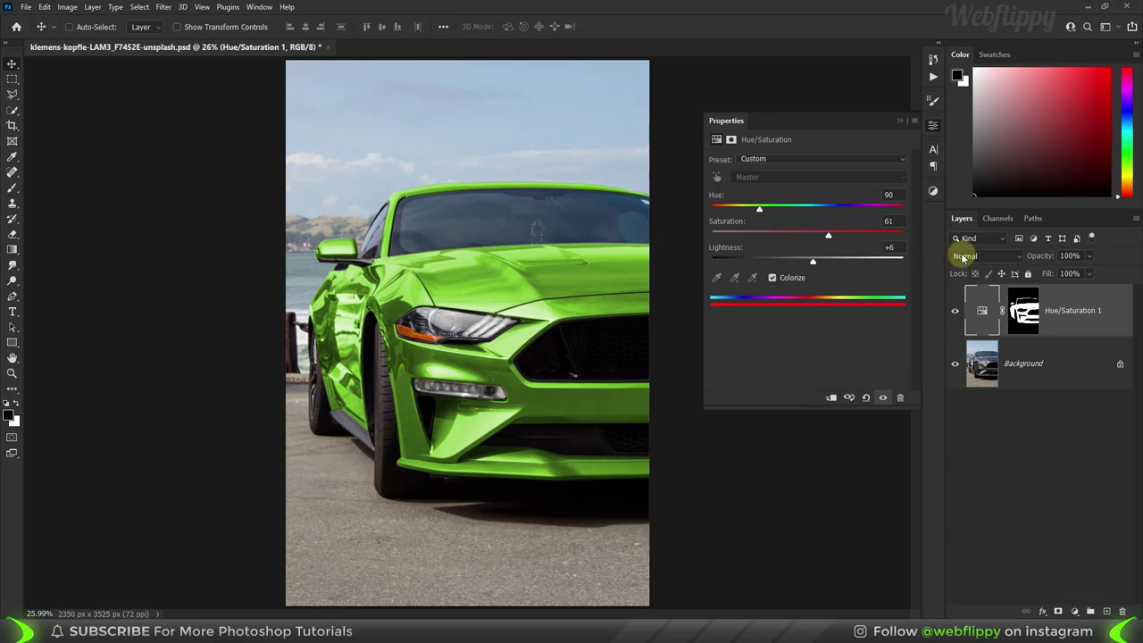
# Use Linear Dodge (Add) blending with Hue 30, Saturation 73, Lightness -27 for metallic gold
pyautogui.click(993, 257)
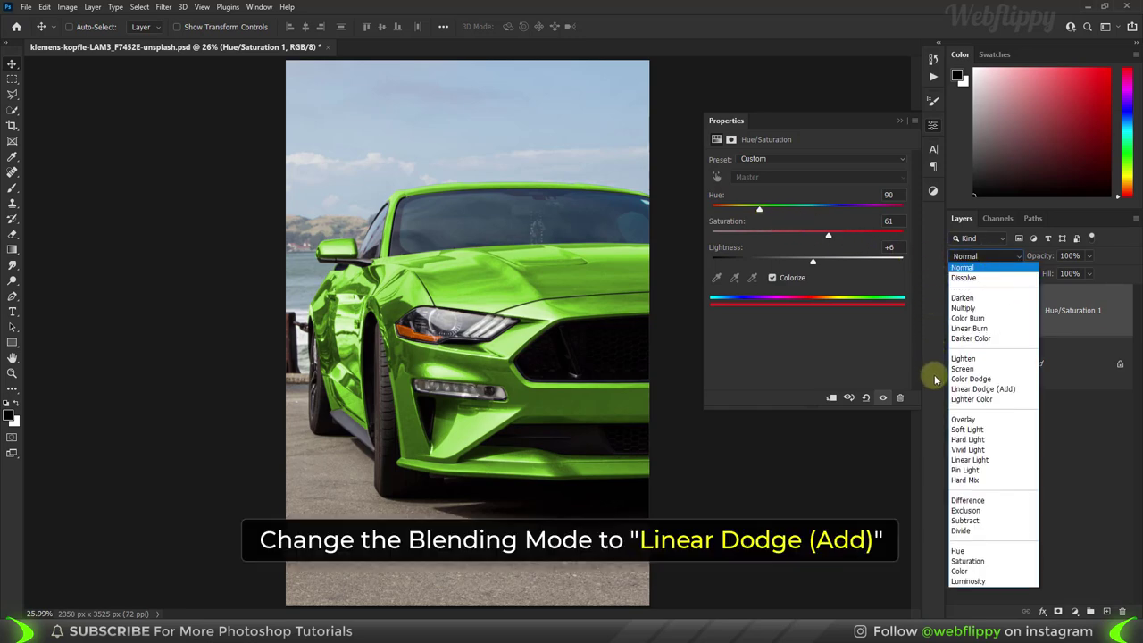
pyautogui.click(962, 390)
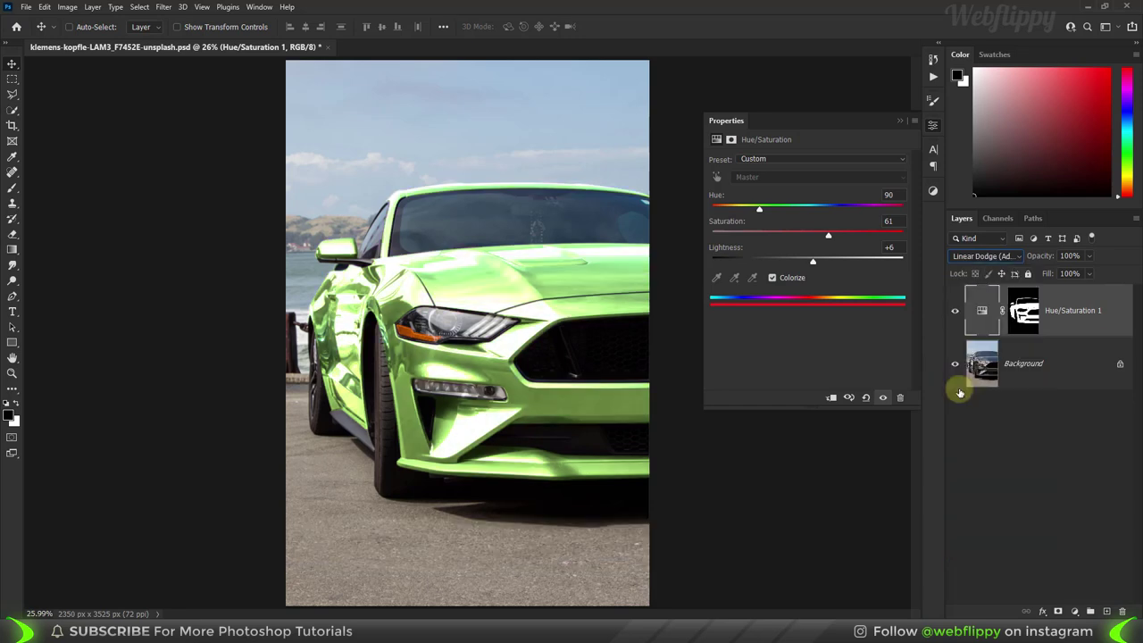
pyautogui.moveTo(758, 209); pyautogui.dragTo(728, 211)
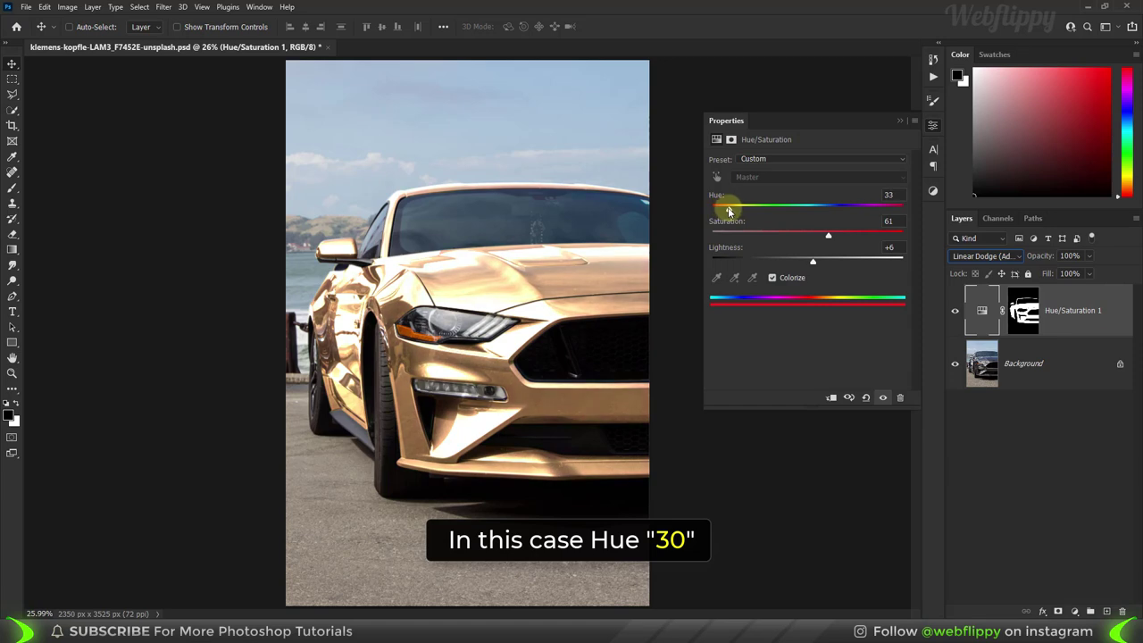
pyautogui.moveTo(827, 234)
pyautogui.mouseDown()
pyautogui.moveTo(807, 234)
pyautogui.moveTo(844, 235)
pyautogui.moveTo(814, 264)
pyautogui.moveTo(771, 264)
pyautogui.mouseUp()
pyautogui.moveTo(838, 235); pyautogui.dragTo(849, 235)
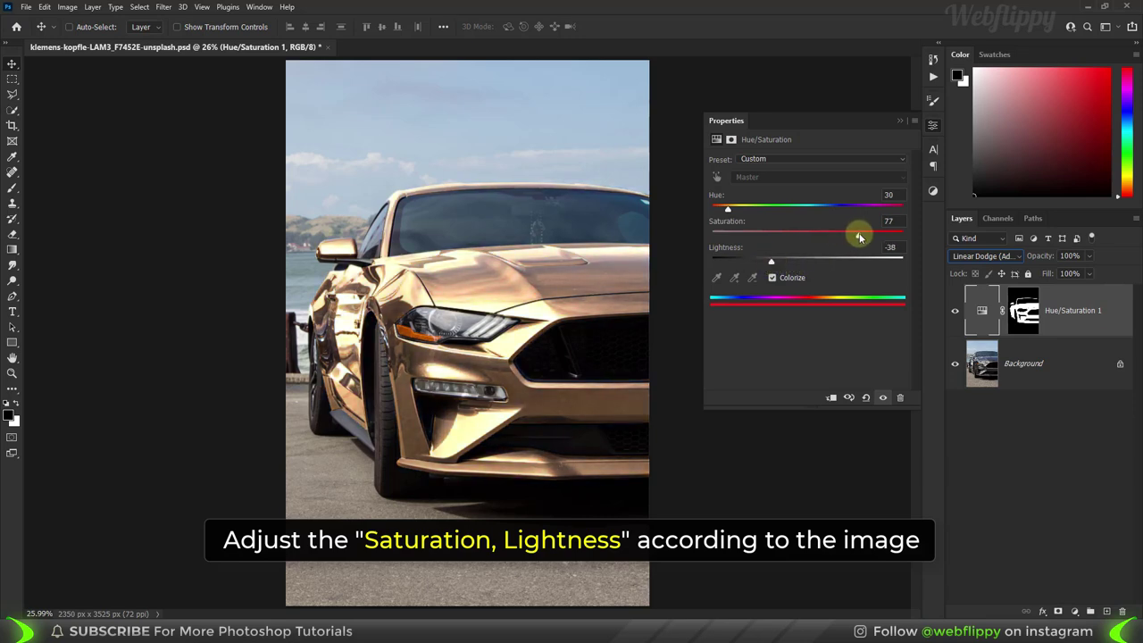
pyautogui.moveTo(771, 260); pyautogui.dragTo(781, 260)
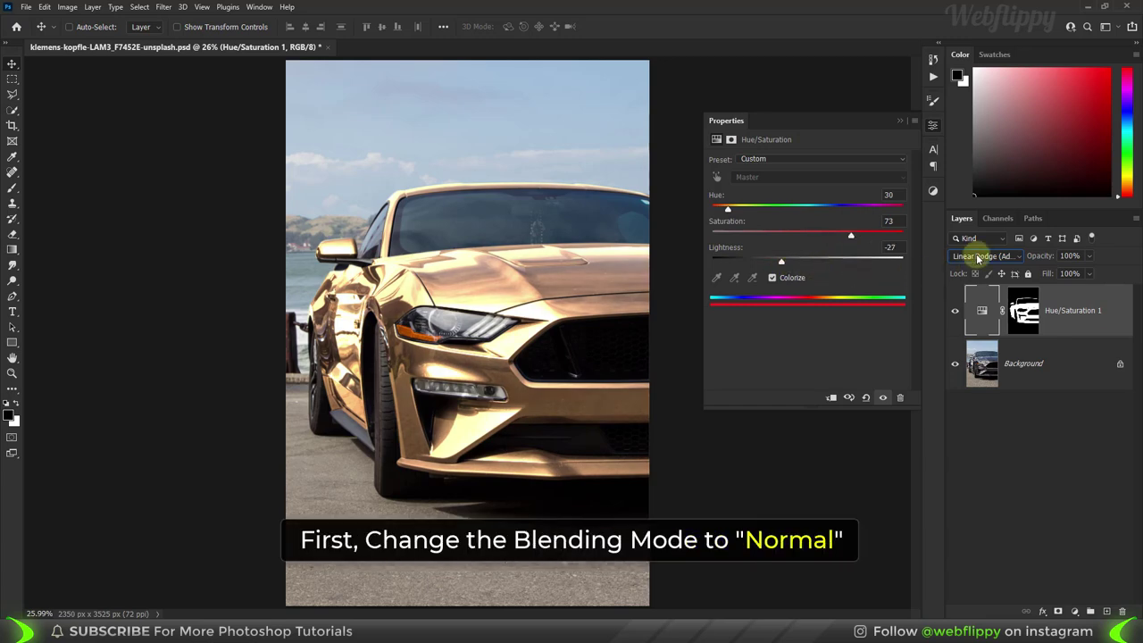
# Switch to Normal blending, reset to defaults, turn Colorize off, and set Lightness +85
pyautogui.click(987, 257)
pyautogui.click(989, 268)
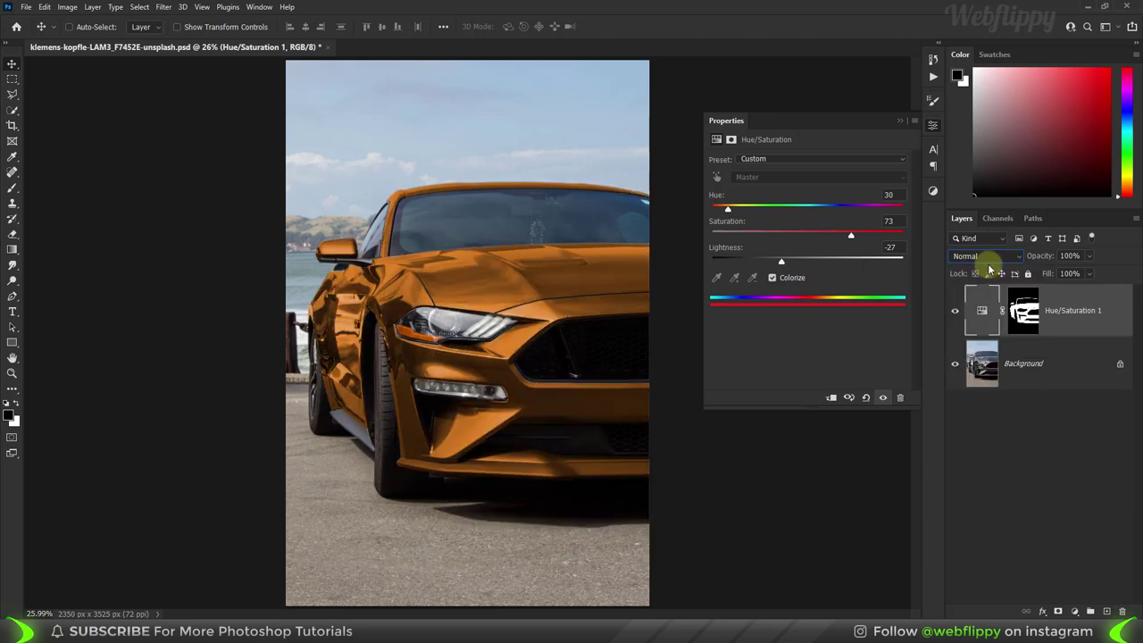
pyautogui.click(866, 399)
pyautogui.click(866, 398)
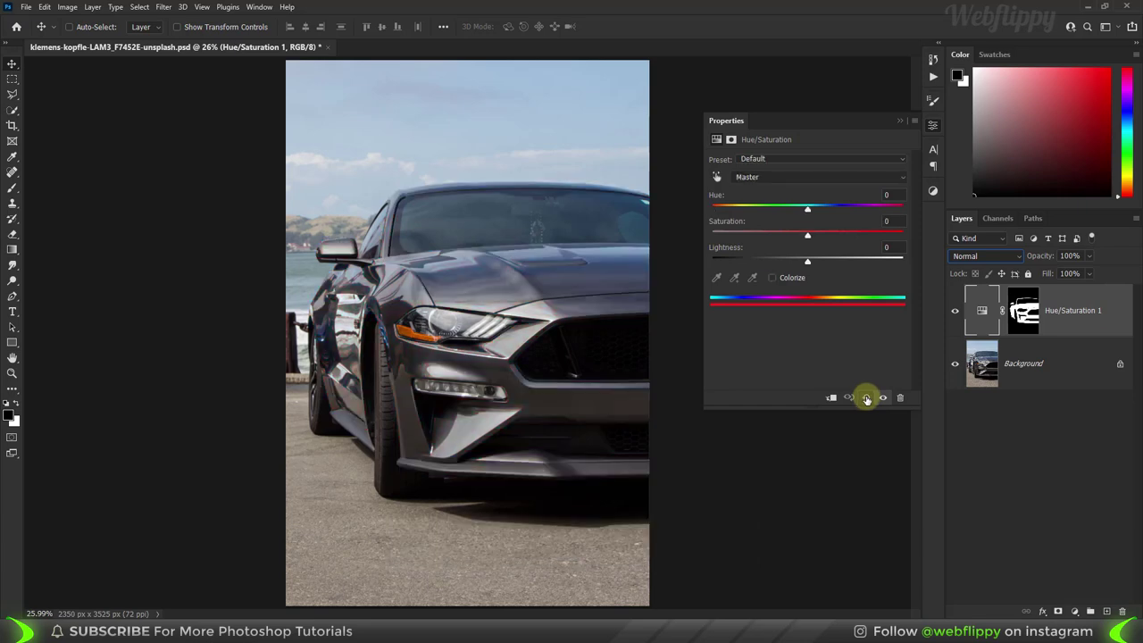
pyautogui.moveTo(808, 259)
pyautogui.mouseDown()
pyautogui.moveTo(751, 265)
pyautogui.moveTo(890, 266)
pyautogui.mouseUp()
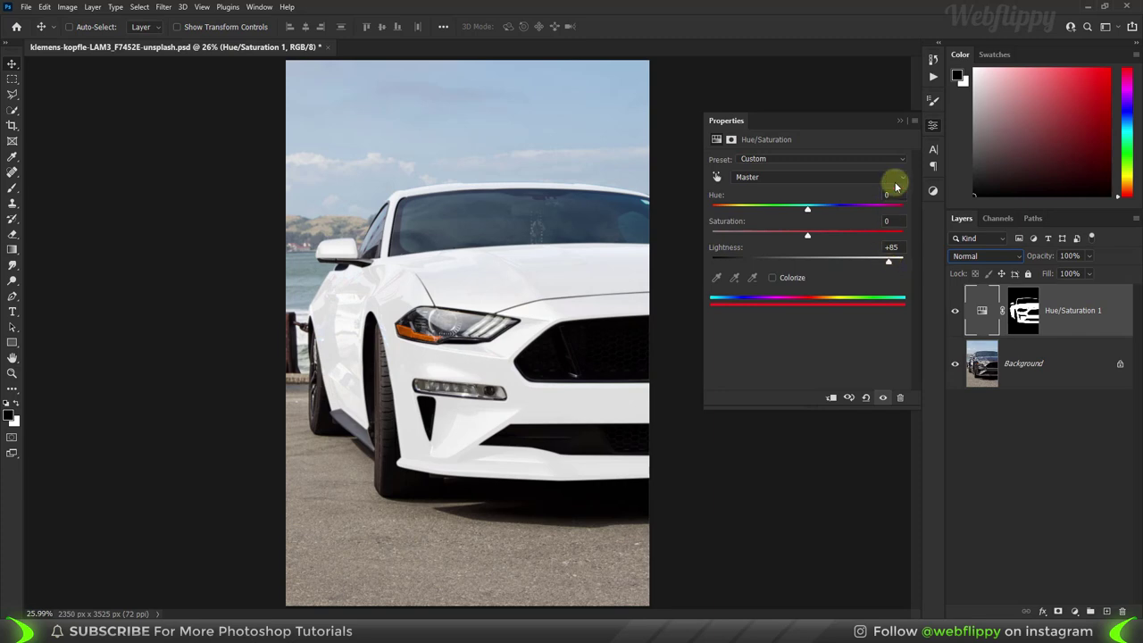
# Split the layer's This Layer Blend If black slider at 170/236 in Blending Options
pyautogui.click(900, 121)
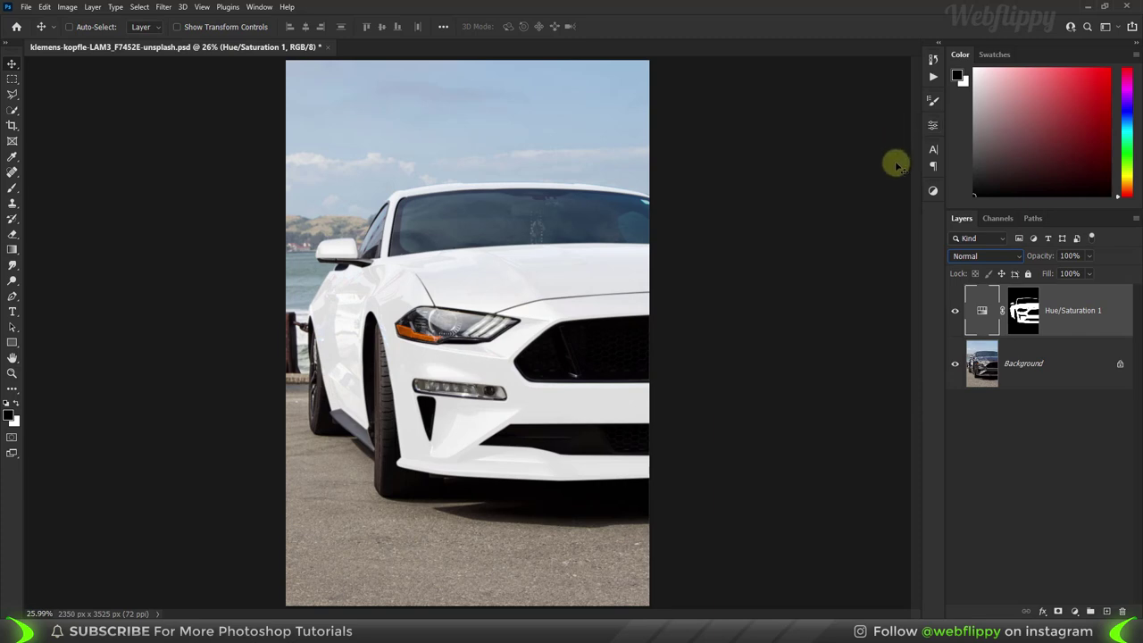
pyautogui.rightClick(1097, 302)
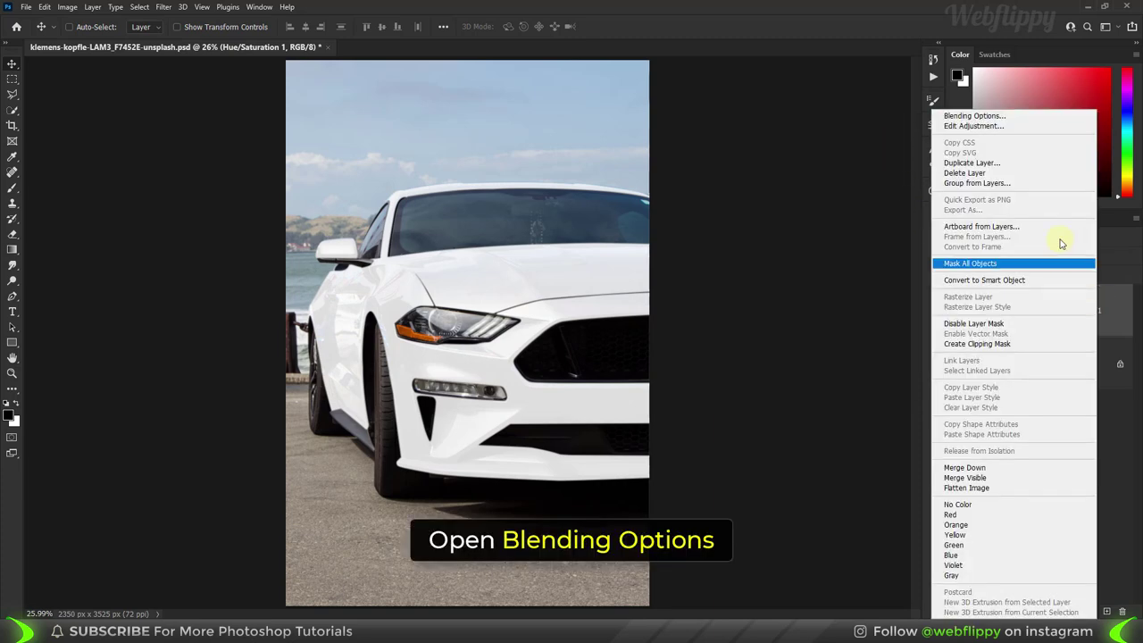
pyautogui.click(1032, 122)
pyautogui.moveTo(843, 116); pyautogui.dragTo(909, 132)
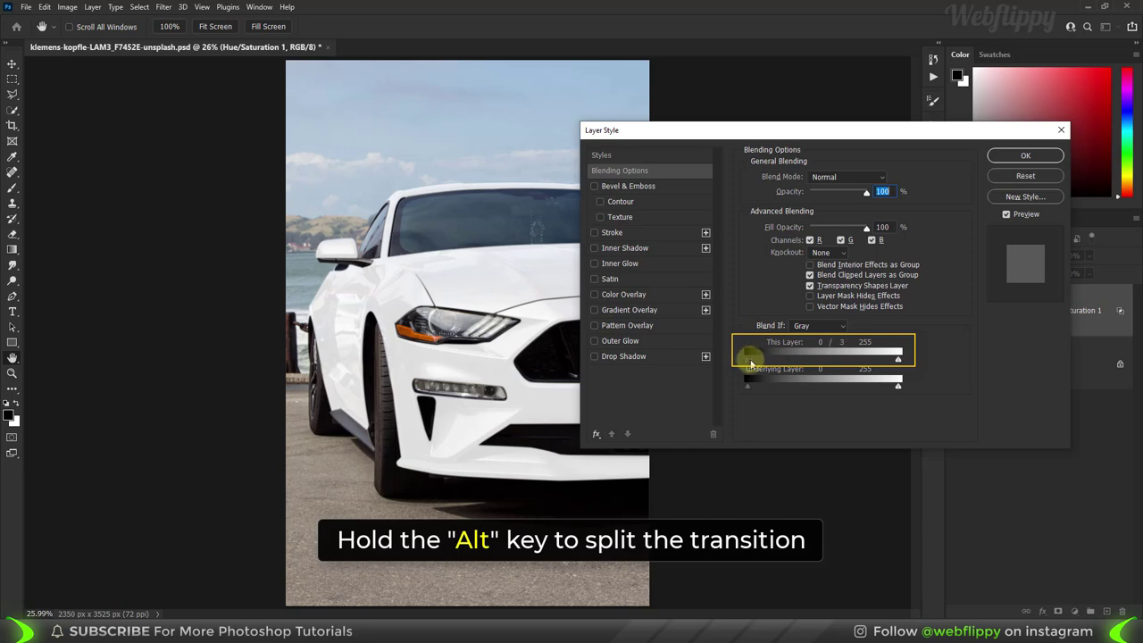
pyautogui.moveTo(750, 359); pyautogui.dragTo(894, 363)
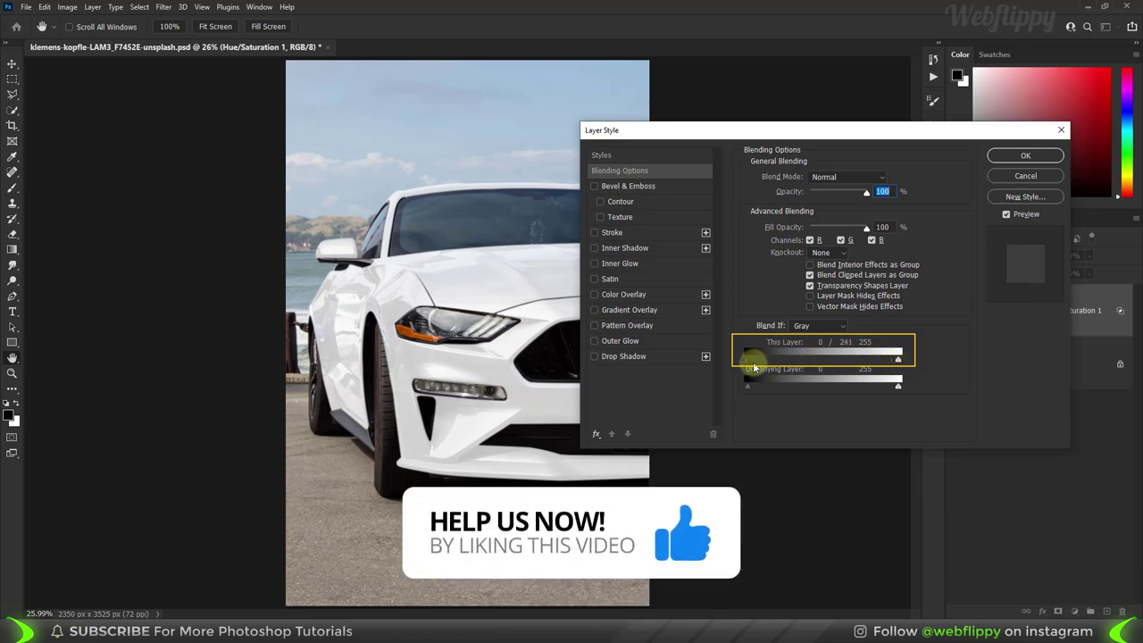
pyautogui.moveTo(752, 363)
pyautogui.mouseDown()
pyautogui.moveTo(888, 364)
pyautogui.moveTo(846, 364)
pyautogui.mouseUp()
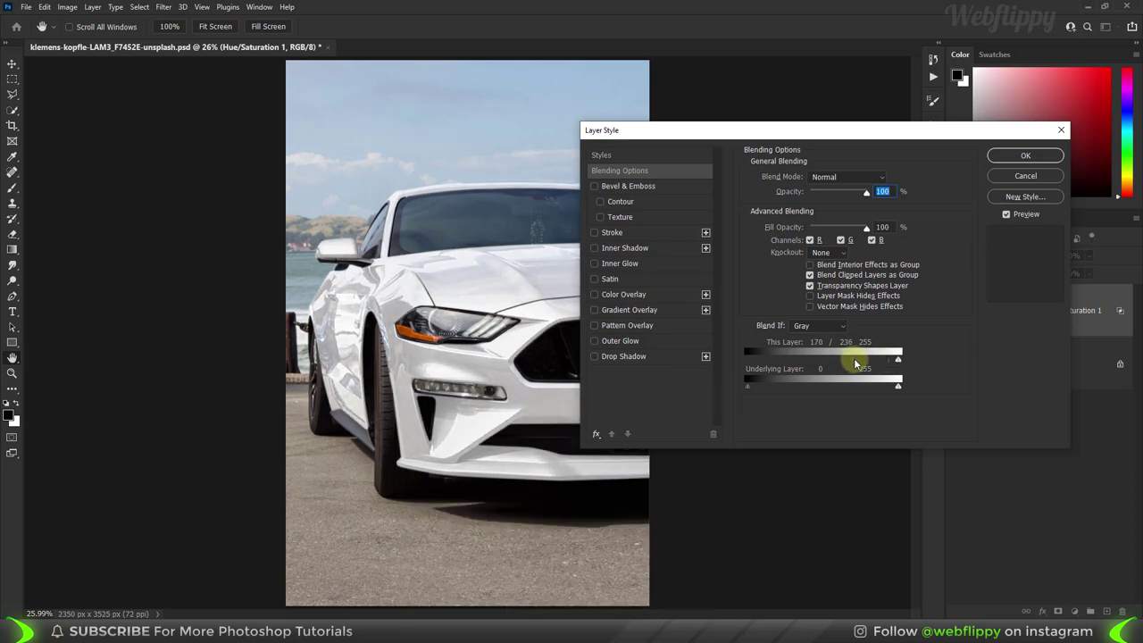
pyautogui.click(1002, 157)
# Toggle the Hue/Saturation layer's visibility for before/after comparison, leaving it visible
pyautogui.click(955, 310)
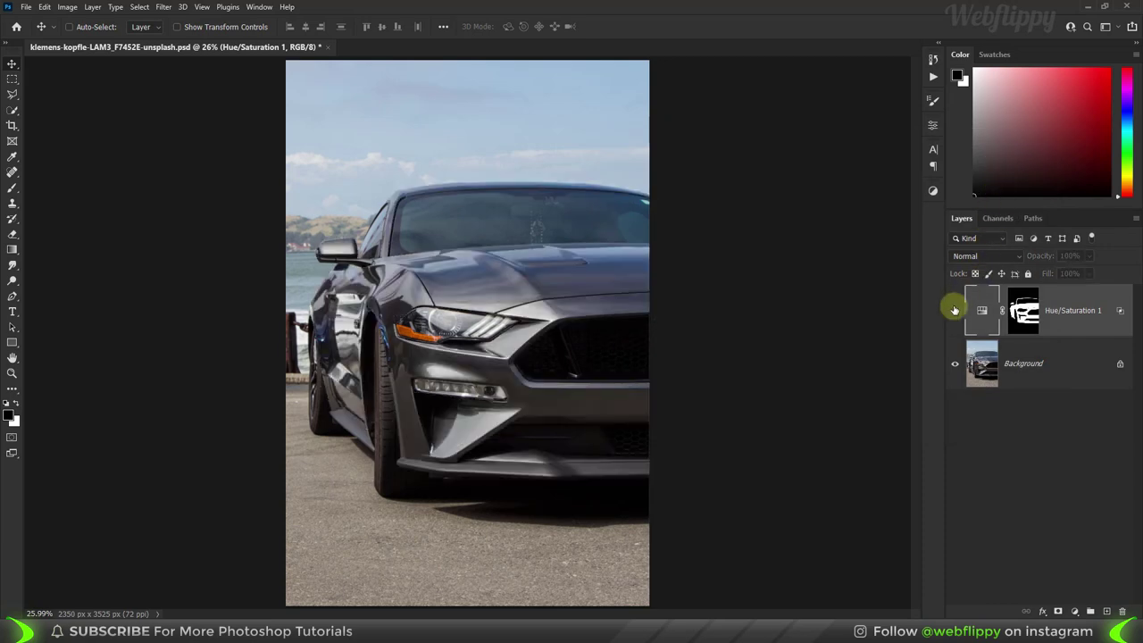
pyautogui.click(954, 310)
pyautogui.click(954, 310)
pyautogui.click(954, 310)
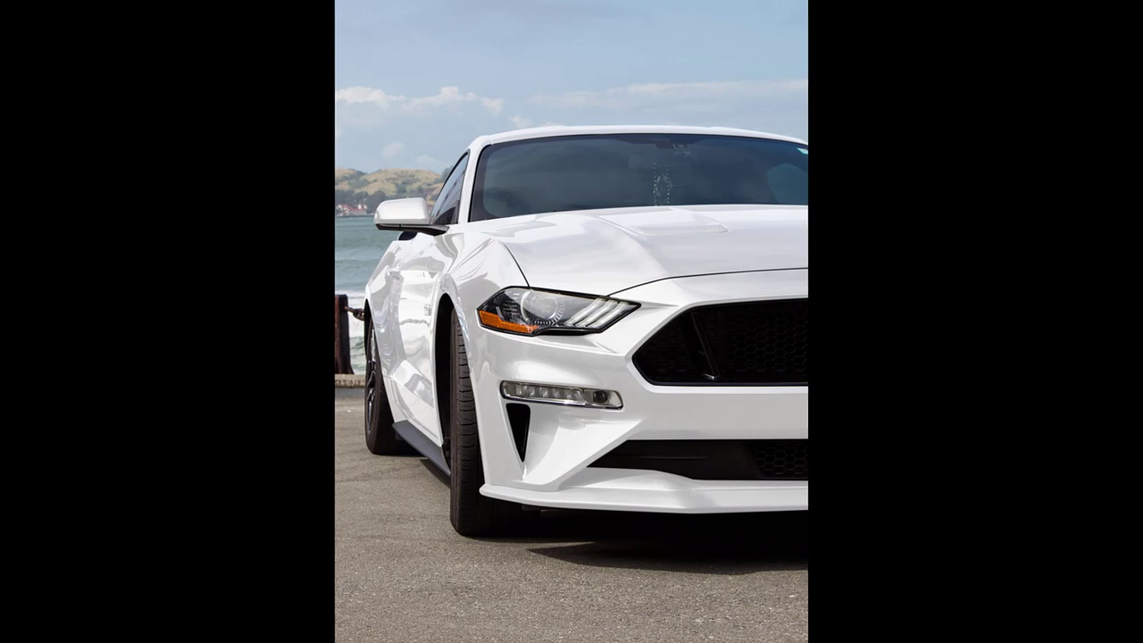